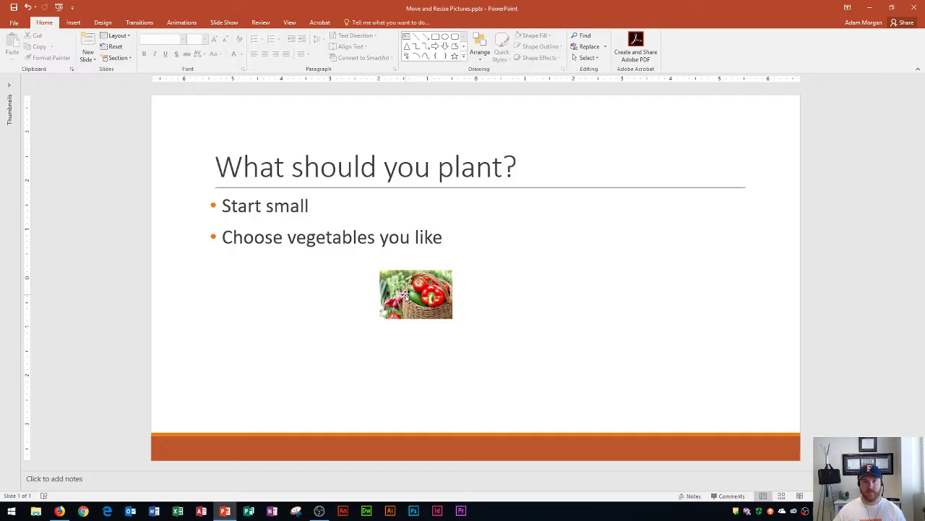
# Step: Select the small vegetable-basket picture below the bullet text
pyautogui.click(406, 293)
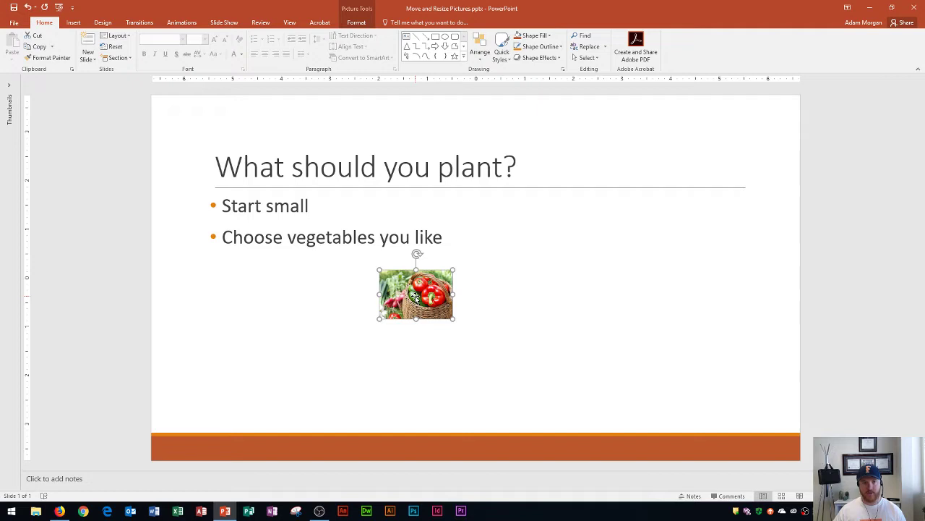
# Step: Set the picture's height to 2" (3" wide) and undo a trial top-handle stretch
pyautogui.click(356, 22)
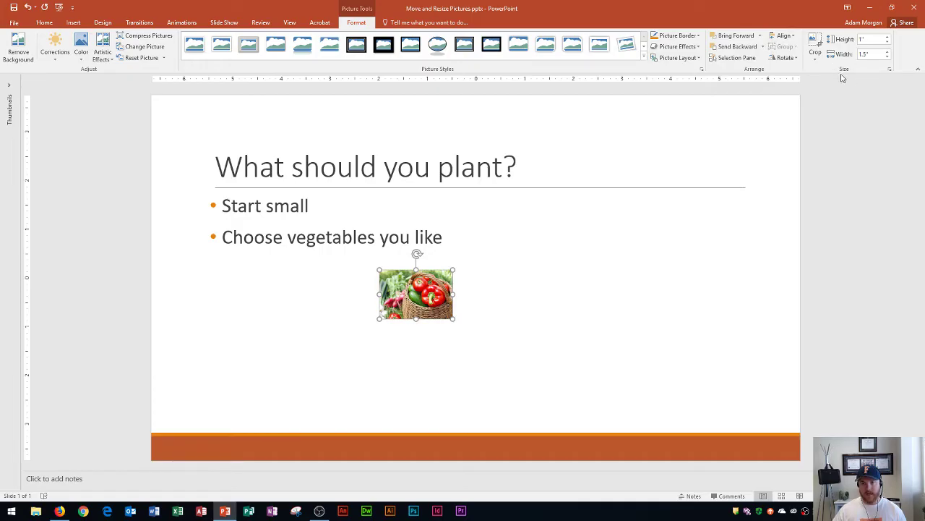
pyautogui.click(870, 39)
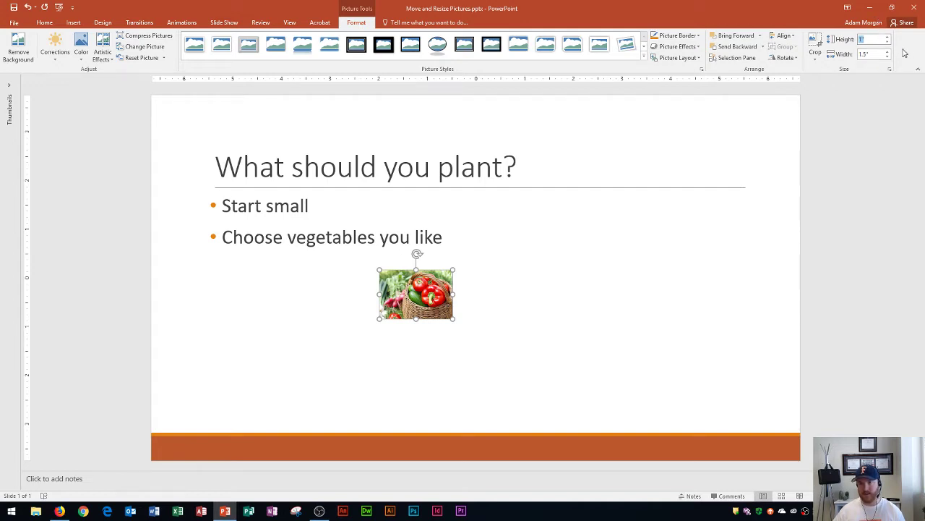
pyautogui.press('Return')
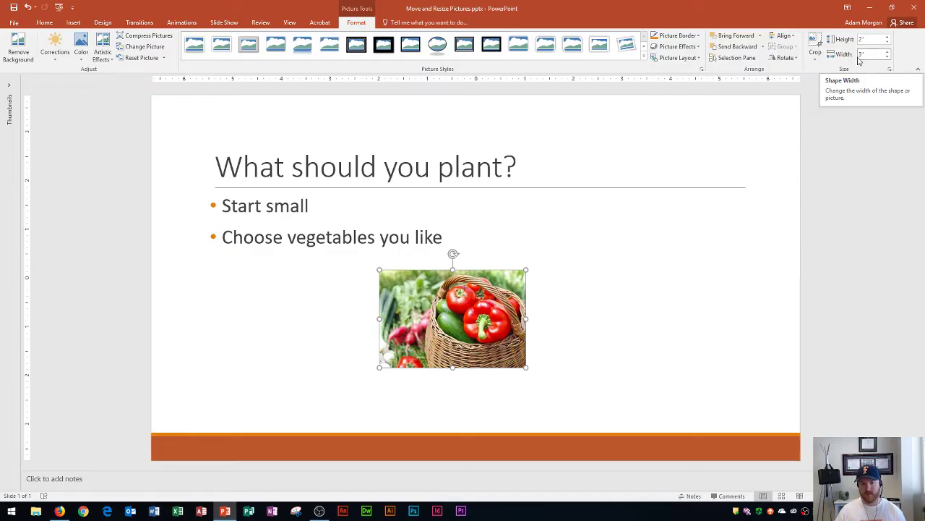
pyautogui.moveTo(452, 270); pyautogui.dragTo(463, 111)
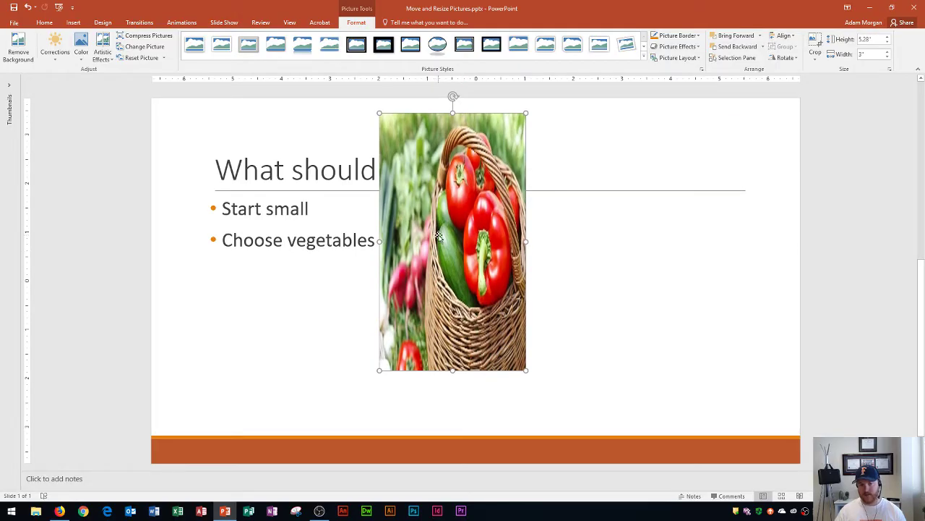
pyautogui.hotkey('ctrl', 'z')
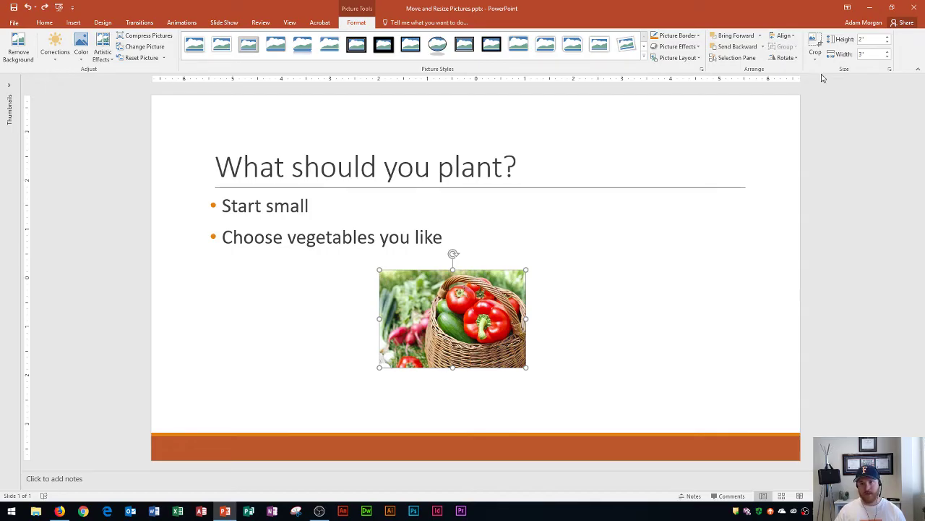
# Step: In the Size settings, turn off Lock aspect ratio and set the height to 4"
pyautogui.click(890, 70)
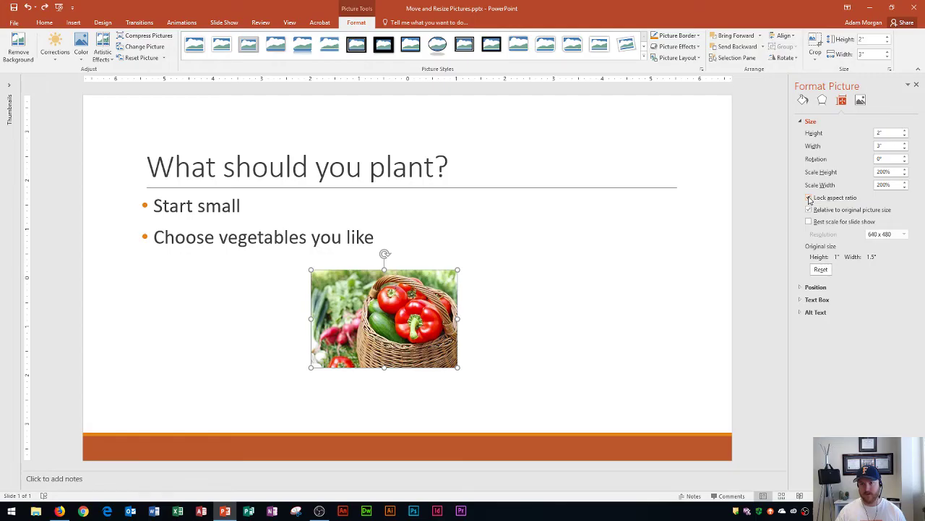
pyautogui.click(810, 198)
pyautogui.click(871, 38)
pyautogui.write('4')
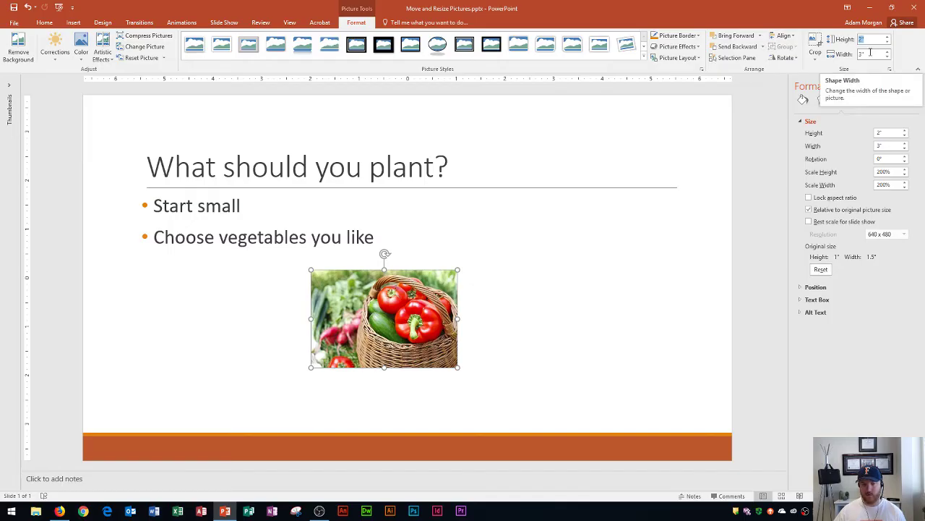
pyautogui.click(871, 53)
# Step: Undo the distorted 4" height, re-lock the aspect ratio, and close the Format Picture pane
pyautogui.moveTo(782, 174); pyautogui.dragTo(787, 290)
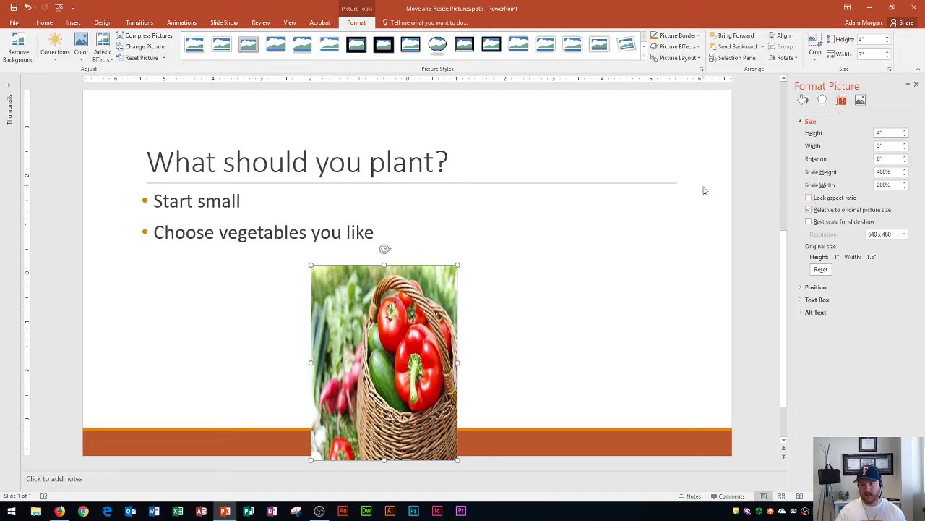
pyautogui.hotkey('ctrl', 'z')
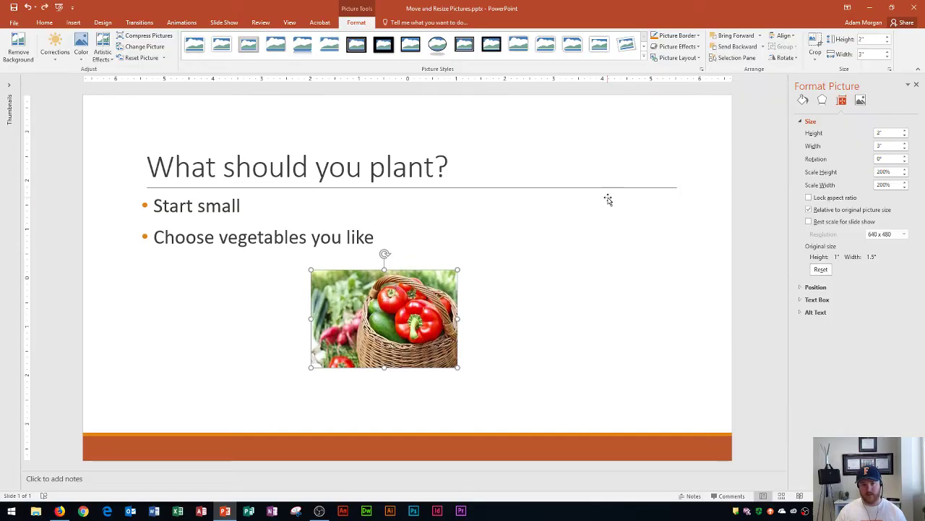
pyautogui.click(809, 199)
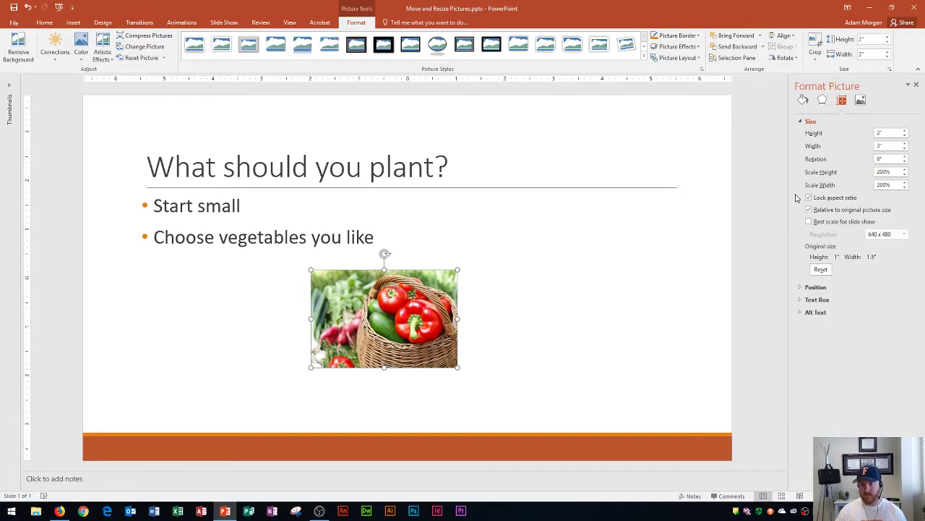
pyautogui.click(917, 86)
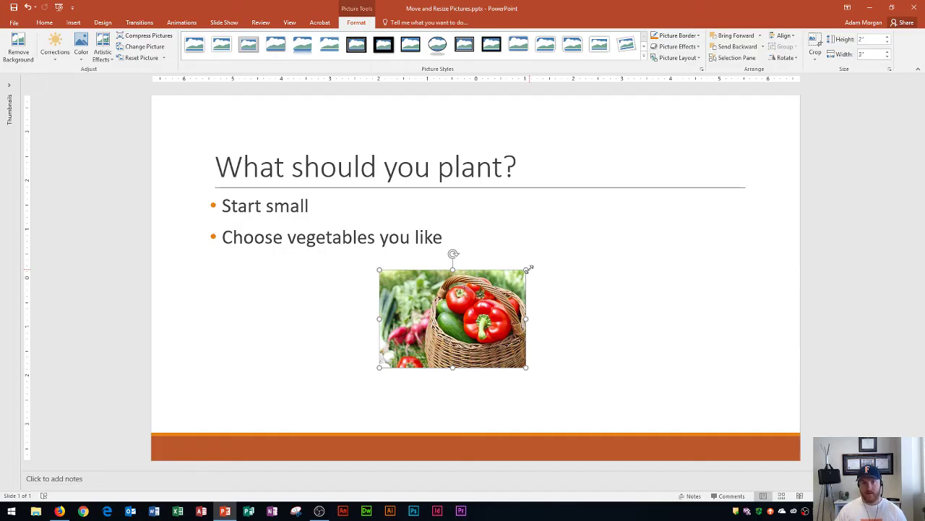
# Step: Undo trial side stretches, then enlarge the picture from its corner to 3.48" by 5.22"
pyautogui.moveTo(529, 268); pyautogui.dragTo(469, 131)
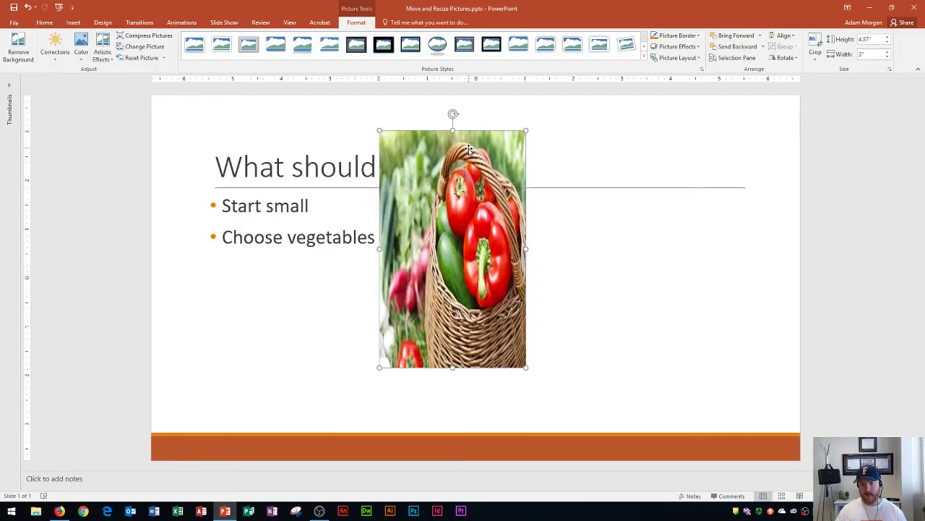
pyautogui.hotkey('ctrl', 'z')
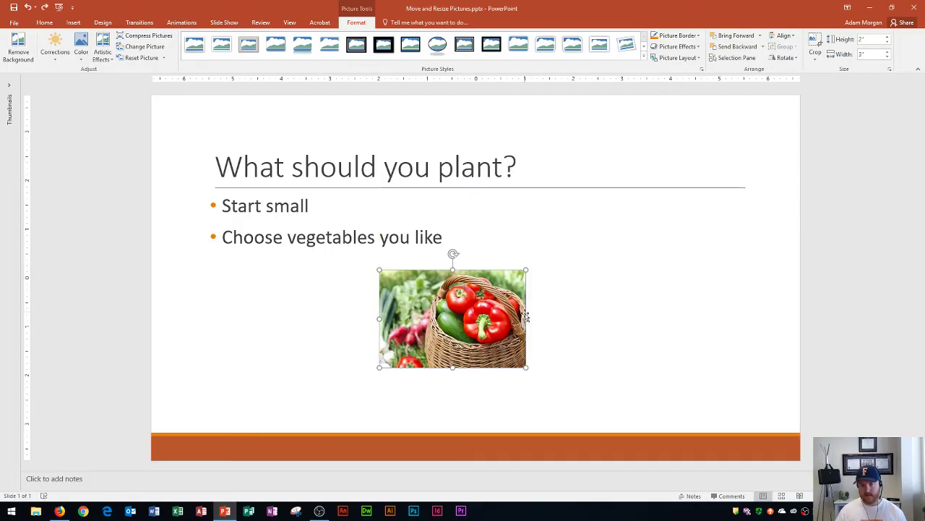
pyautogui.moveTo(527, 318); pyautogui.dragTo(688, 309)
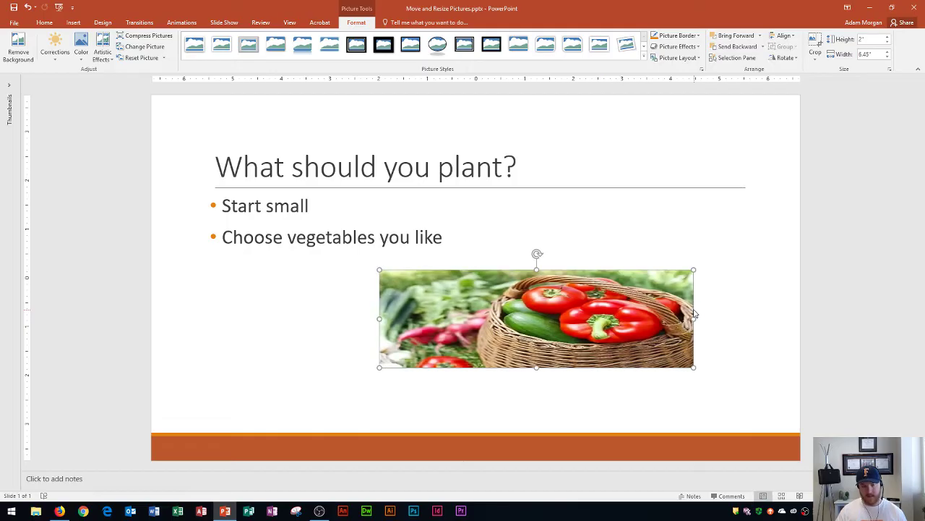
pyautogui.hotkey('ctrl', 'z')
pyautogui.moveTo(526, 270); pyautogui.dragTo(634, 208)
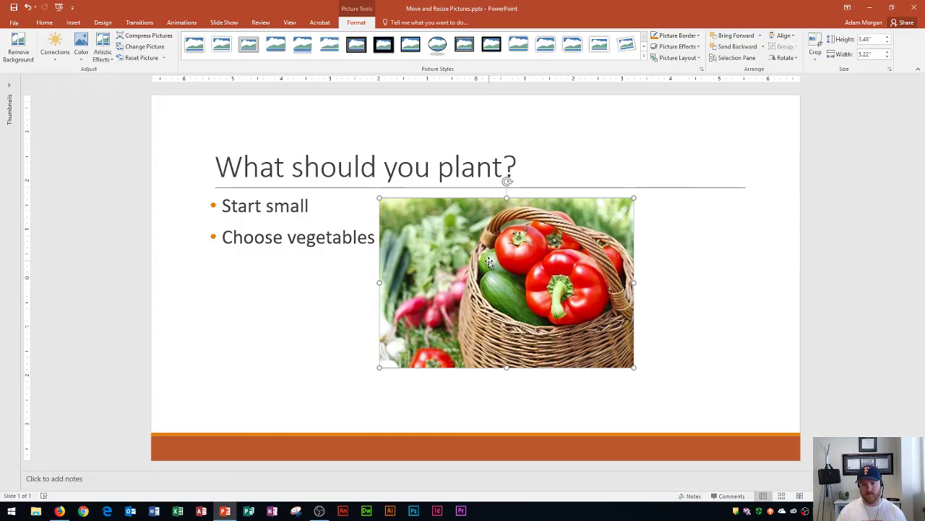
# Step: Move the enlarged picture right so it no longer covers the bullet text
pyautogui.moveTo(489, 264); pyautogui.dragTo(460, 281)
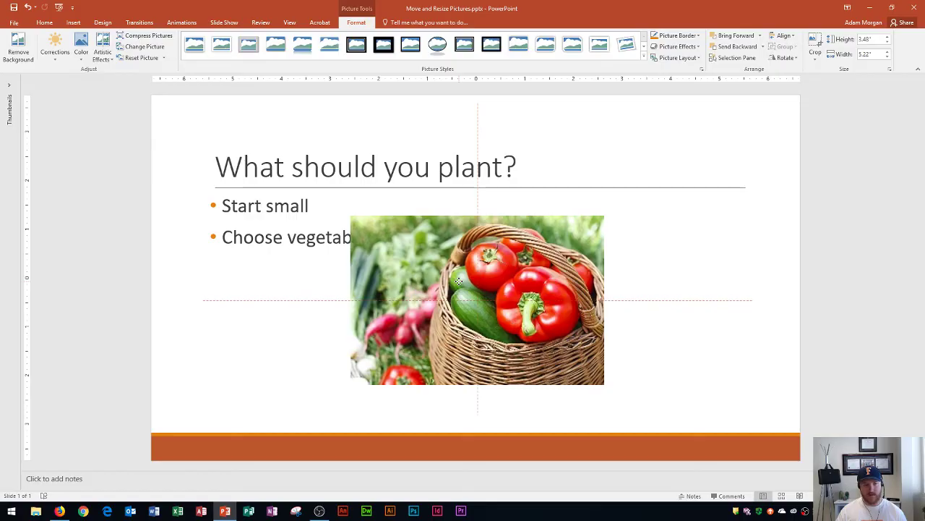
pyautogui.moveTo(459, 276); pyautogui.dragTo(571, 267)
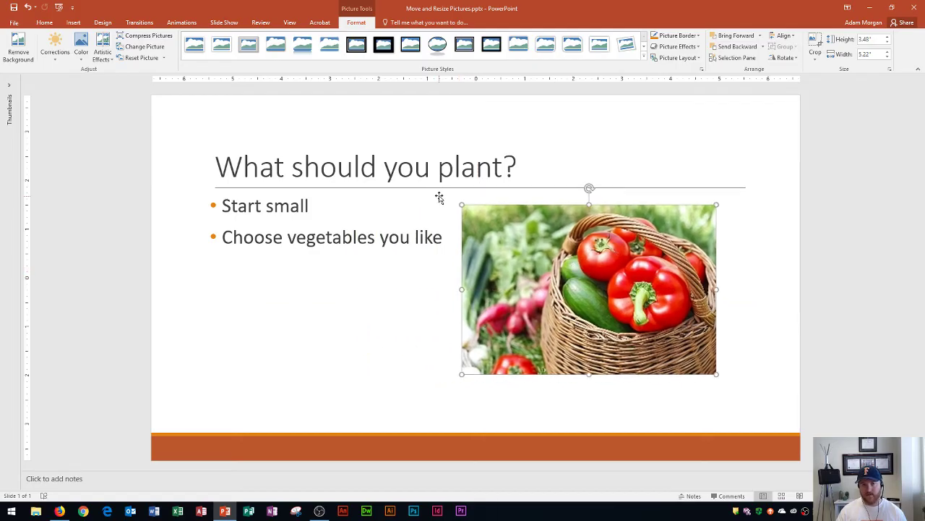
pyautogui.click(289, 22)
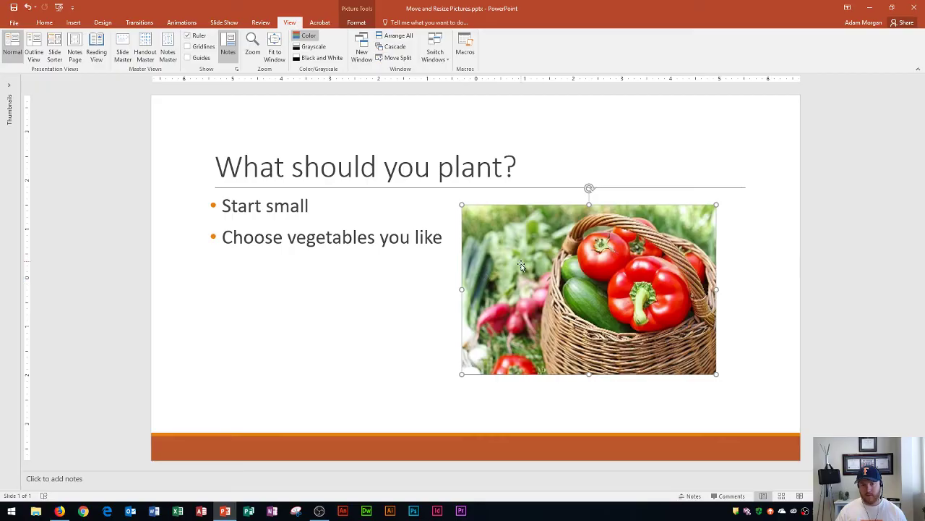
# Step: Align the picture just below the title underline, its right edge flush with the underline's end
pyautogui.moveTo(527, 284); pyautogui.dragTo(557, 272)
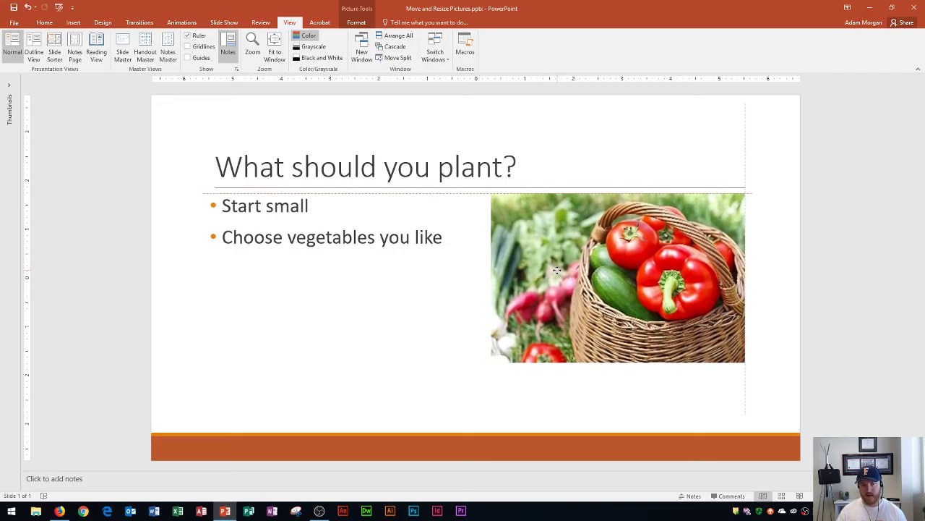
pyautogui.moveTo(557, 271); pyautogui.dragTo(558, 270)
pyautogui.moveTo(558, 271); pyautogui.dragTo(558, 270)
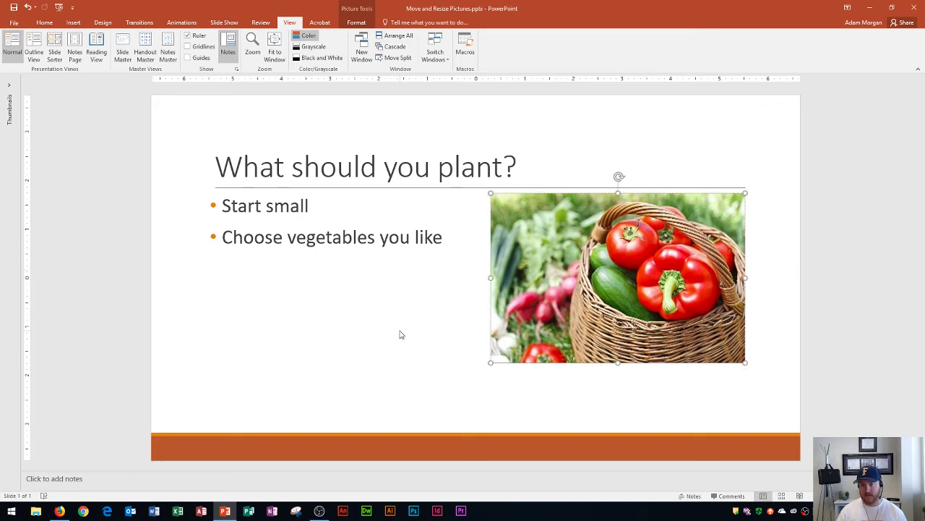
pyautogui.click(358, 23)
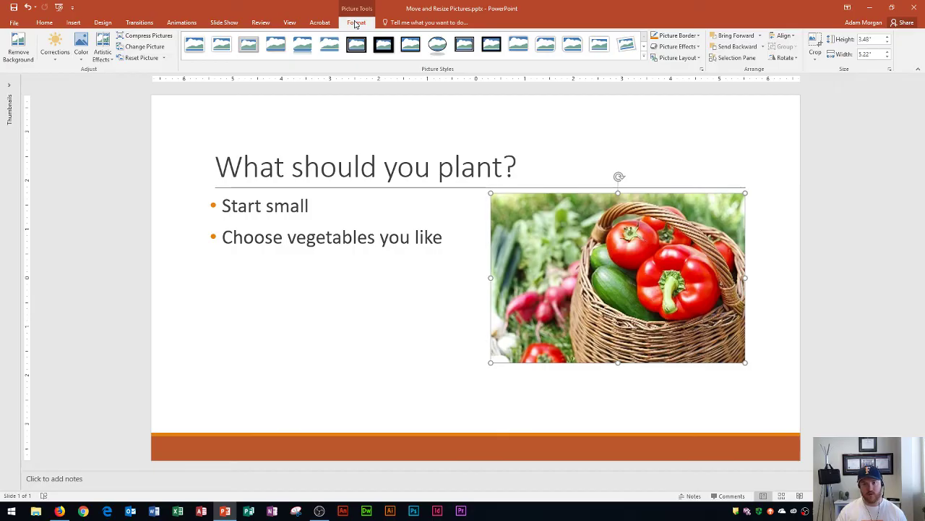
pyautogui.click(792, 38)
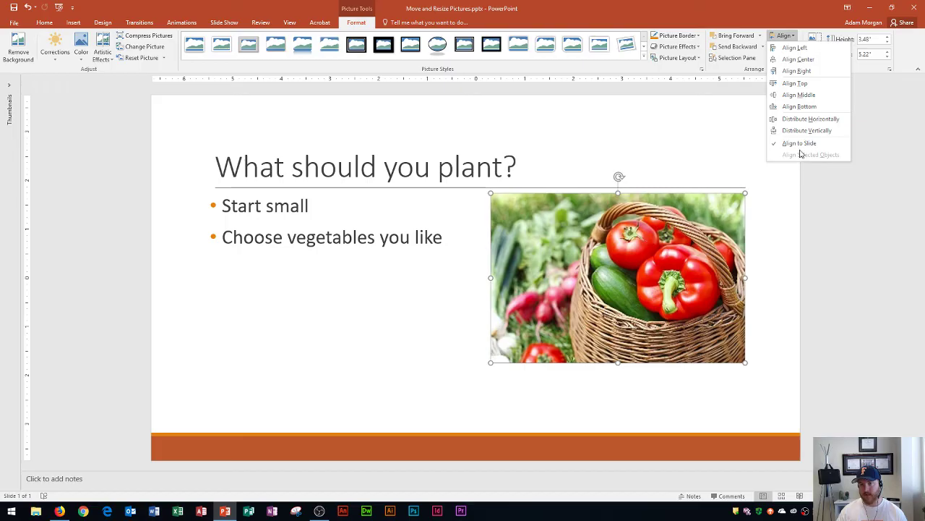
pyautogui.click(807, 96)
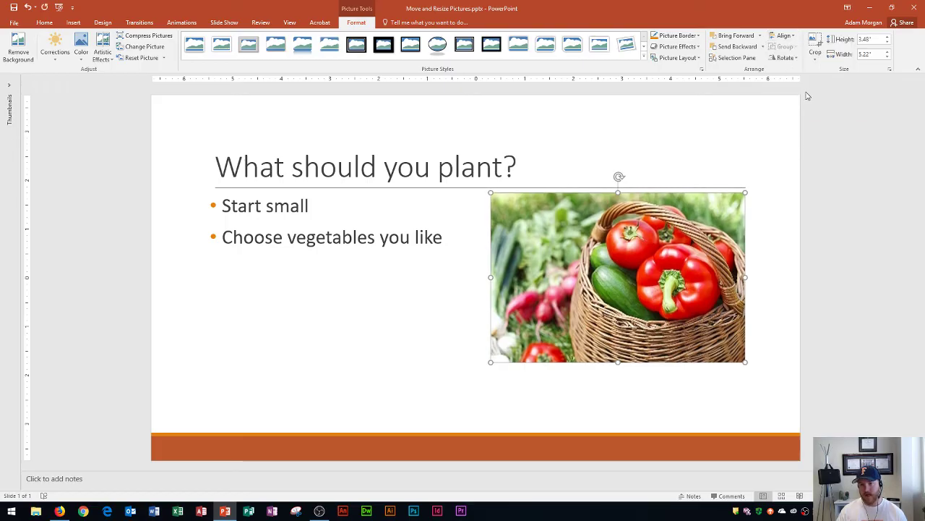
pyautogui.click(786, 36)
pyautogui.click(794, 47)
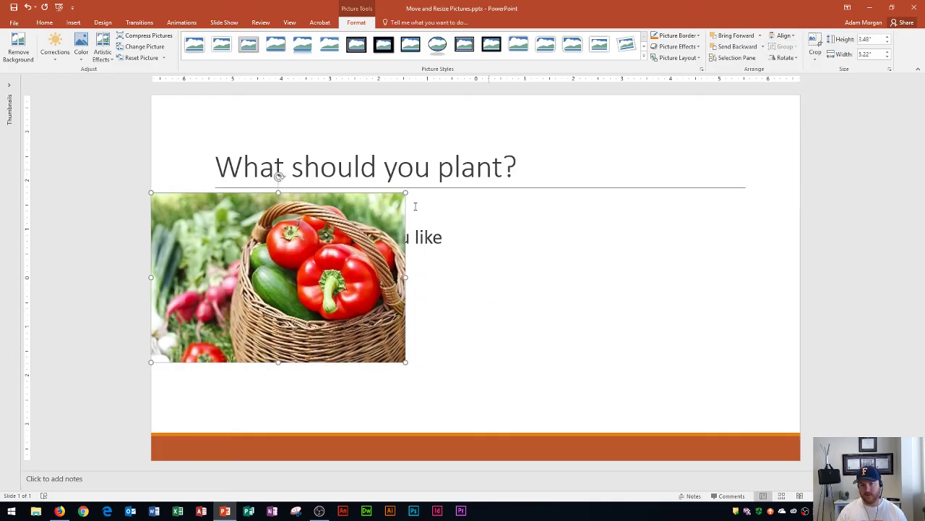
pyautogui.click(786, 36)
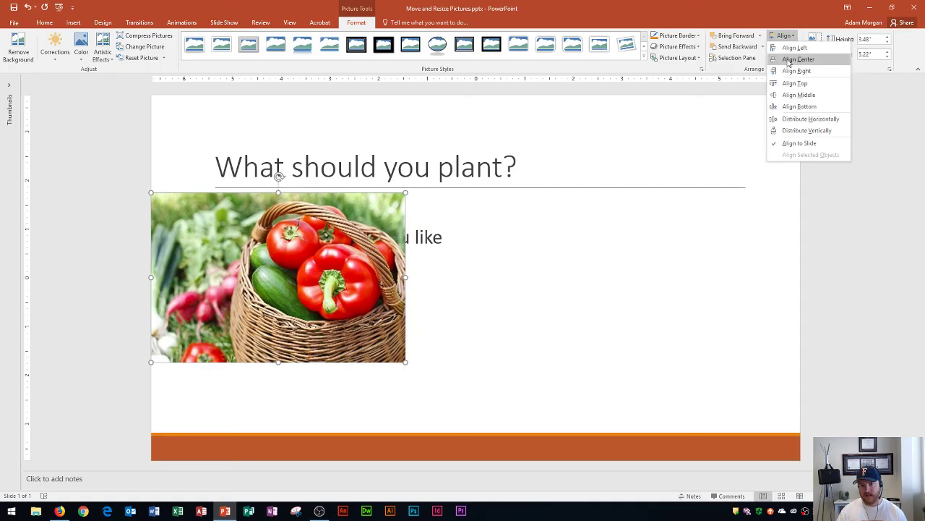
pyautogui.click(793, 59)
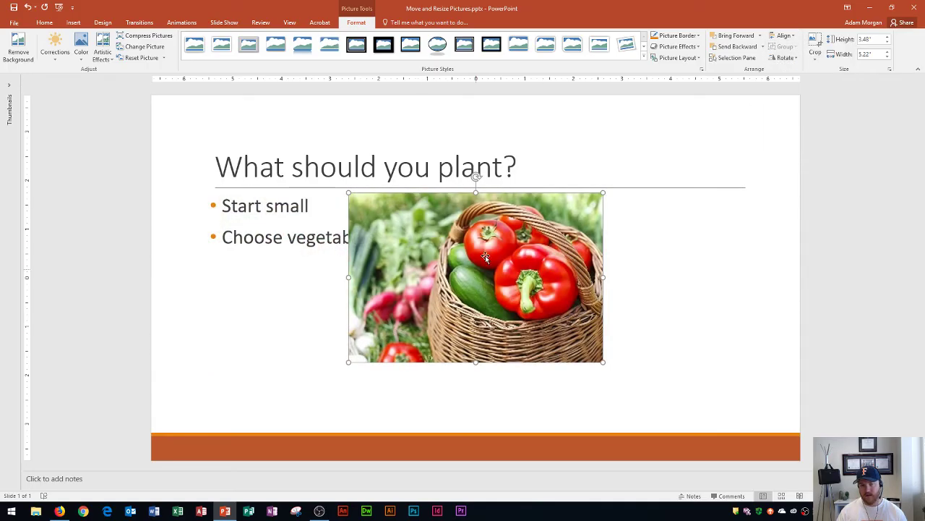
pyautogui.click(787, 37)
pyautogui.click(794, 84)
pyautogui.click(785, 36)
pyautogui.click(796, 108)
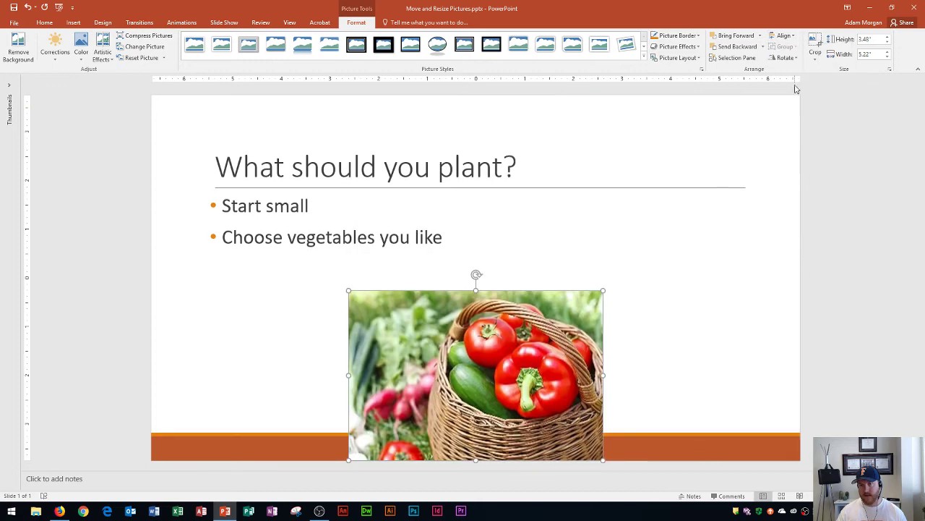
pyautogui.click(786, 36)
pyautogui.click(791, 97)
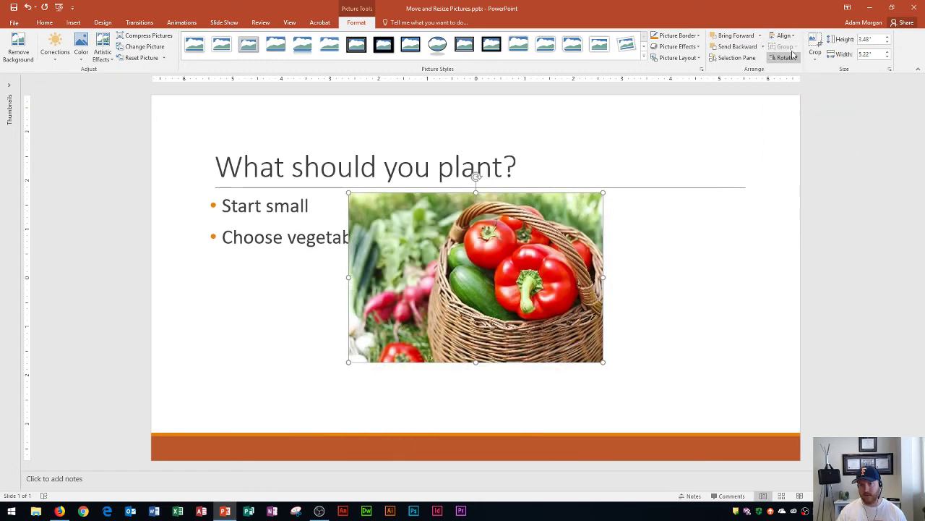
pyautogui.click(786, 36)
pyautogui.click(792, 62)
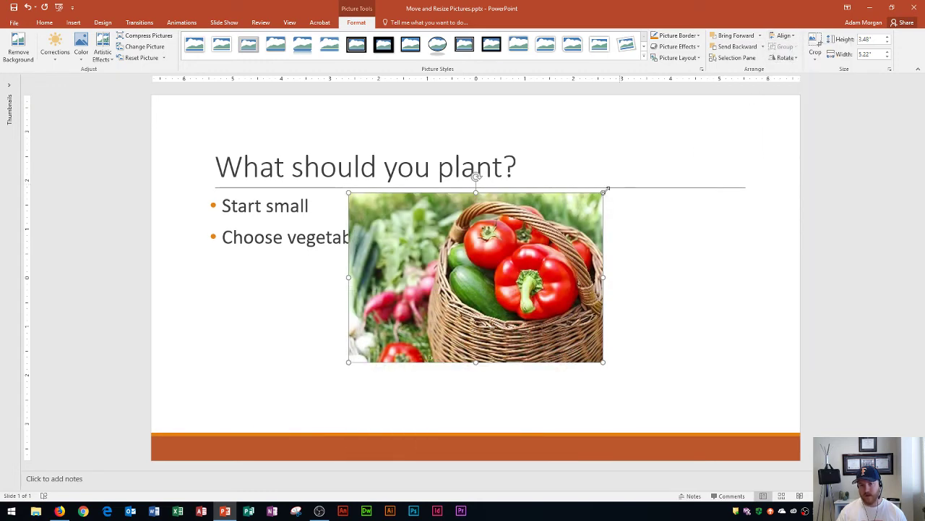
pyautogui.moveTo(539, 242); pyautogui.dragTo(681, 243)
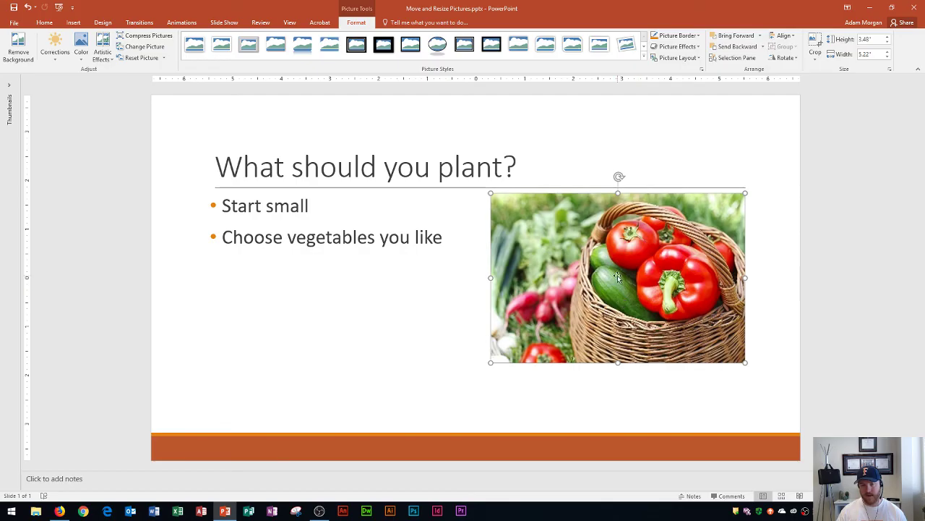